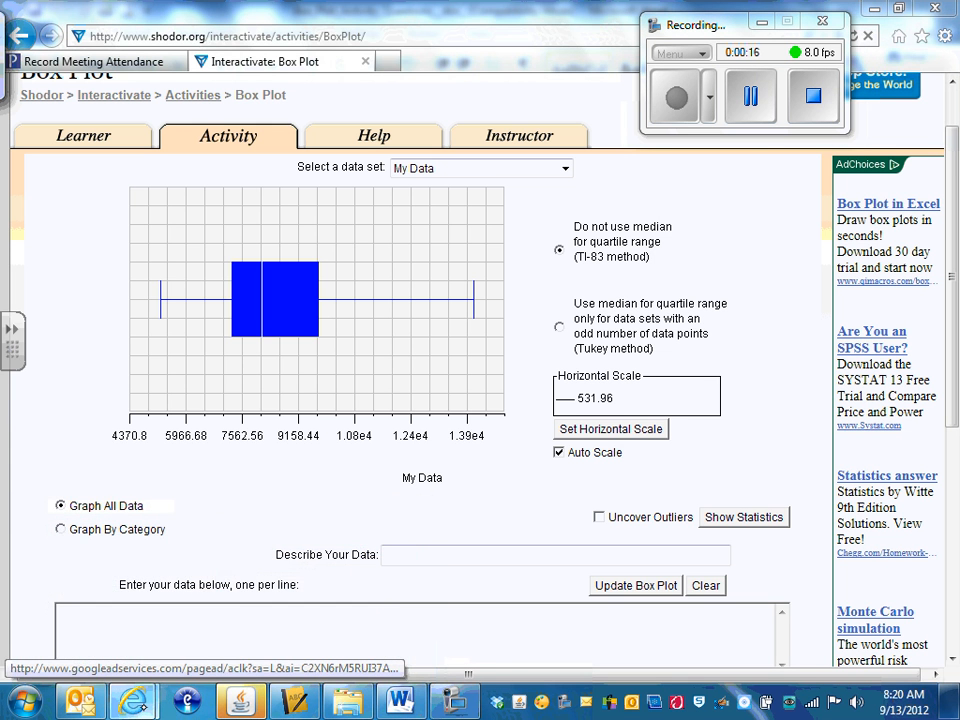
Step: Return to the math course page and reopen the Shodor Box Plot activity through the Interactive Box Plotter resource
mouse_move(133, 700)
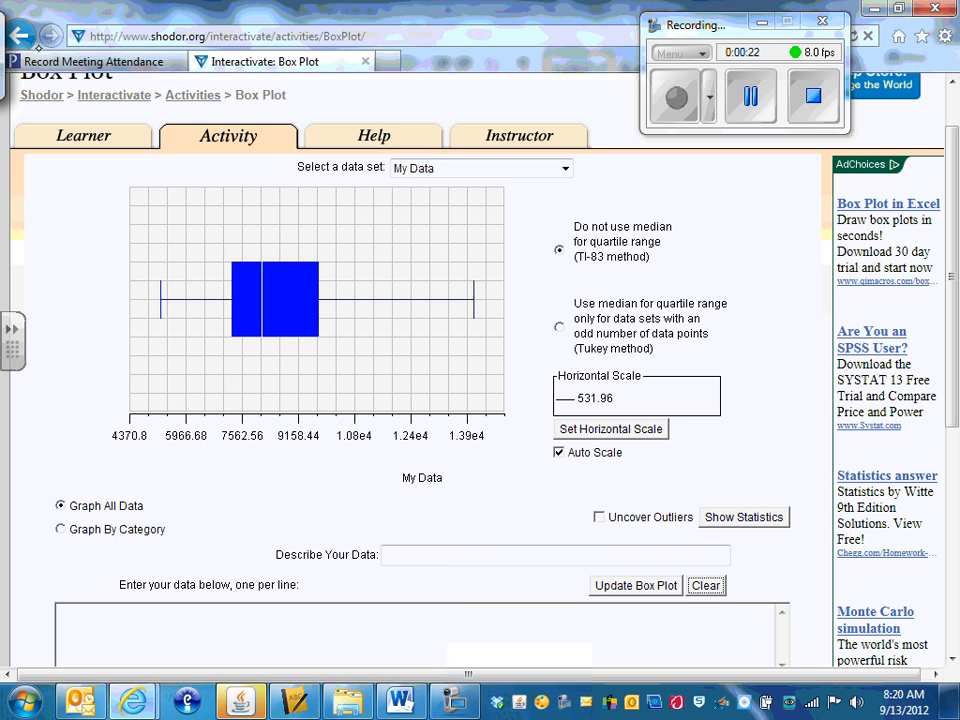
left_click(29, 41)
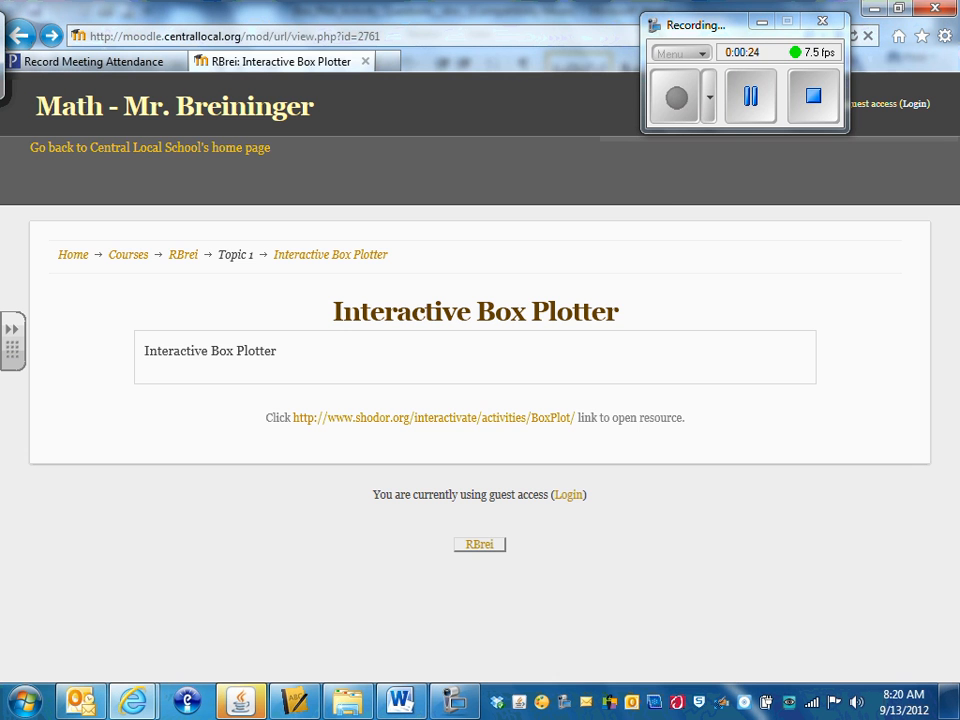
left_click(20, 36)
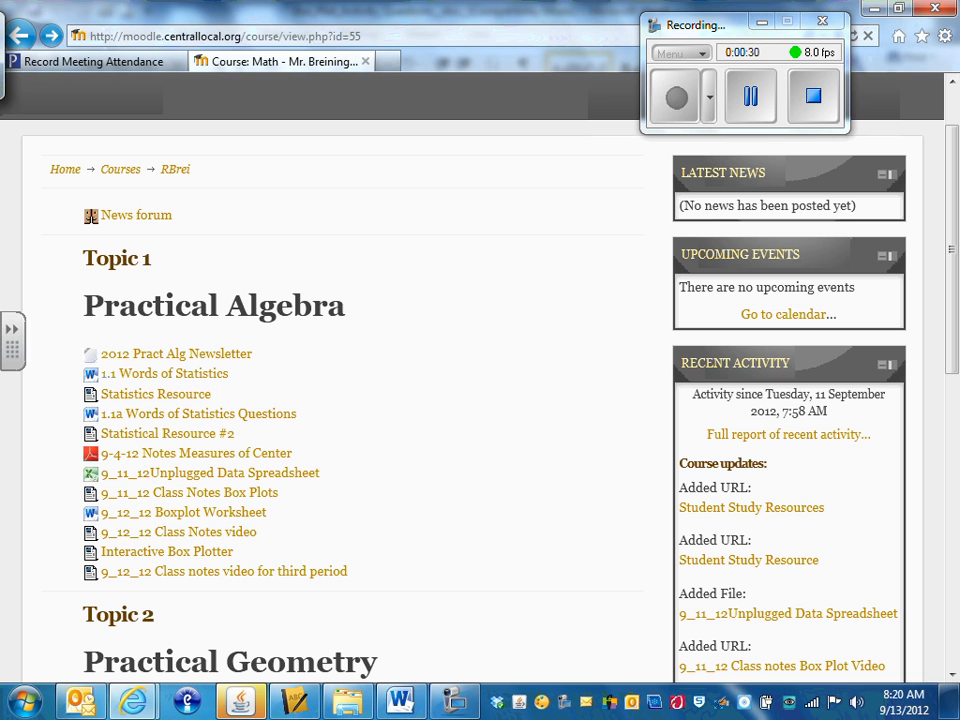
left_click(133, 551)
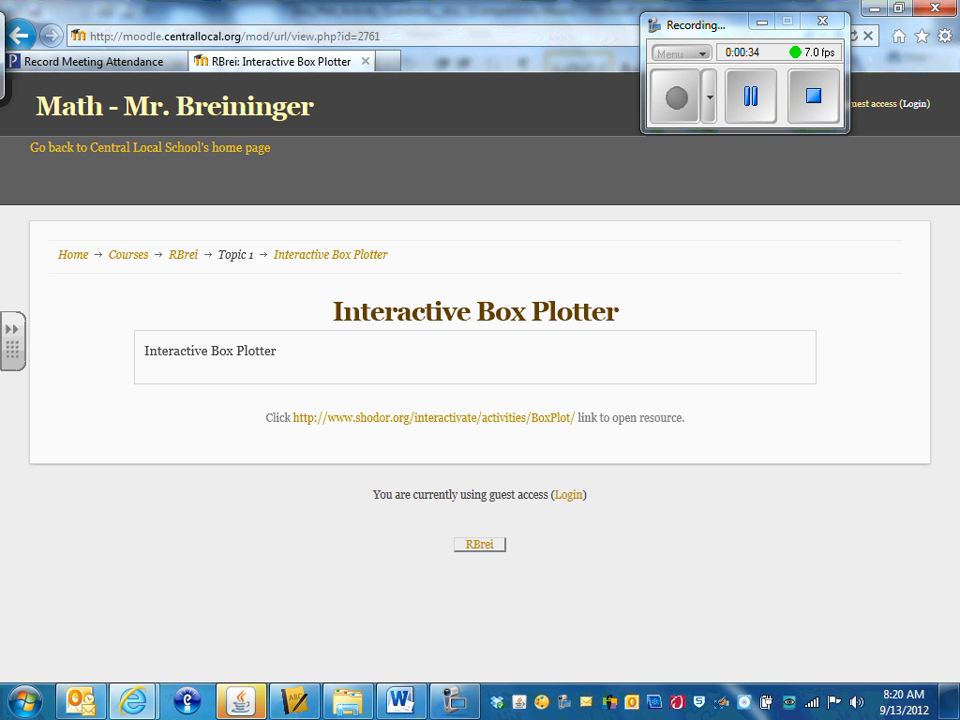
left_click(369, 419)
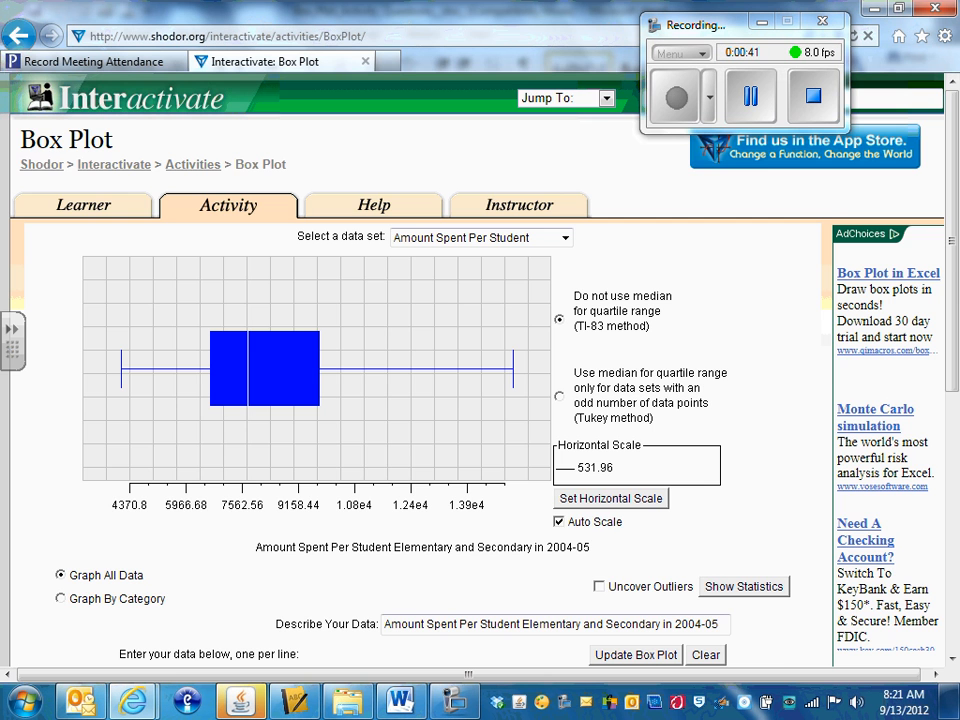
Step: Clear the sample data set and describe the new data as "wing span"
scroll(480, 370, "down", 3)
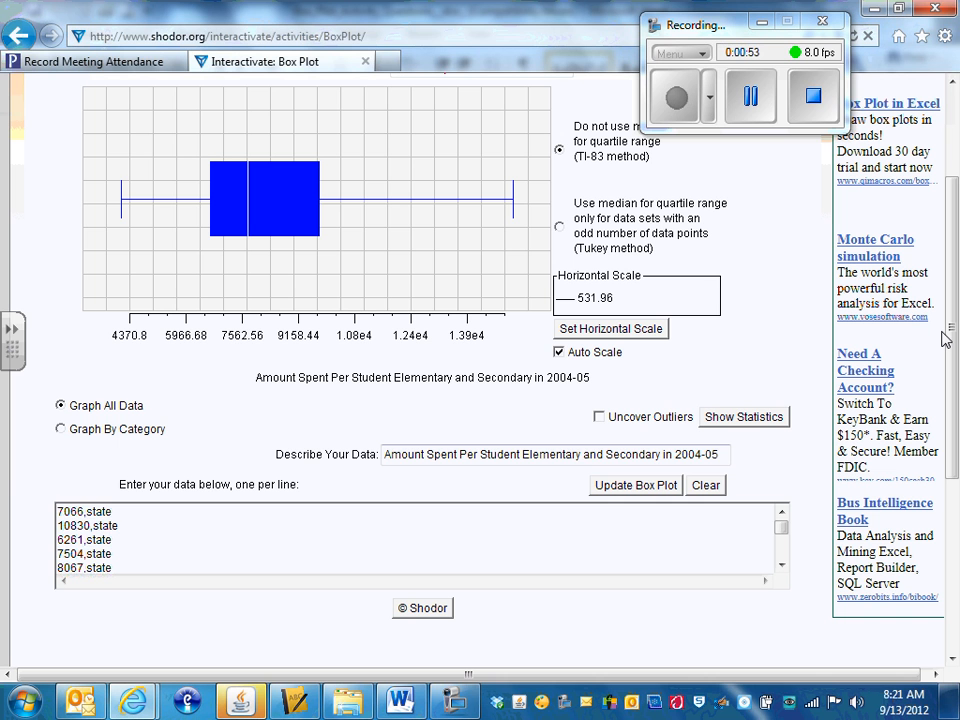
left_click(705, 485)
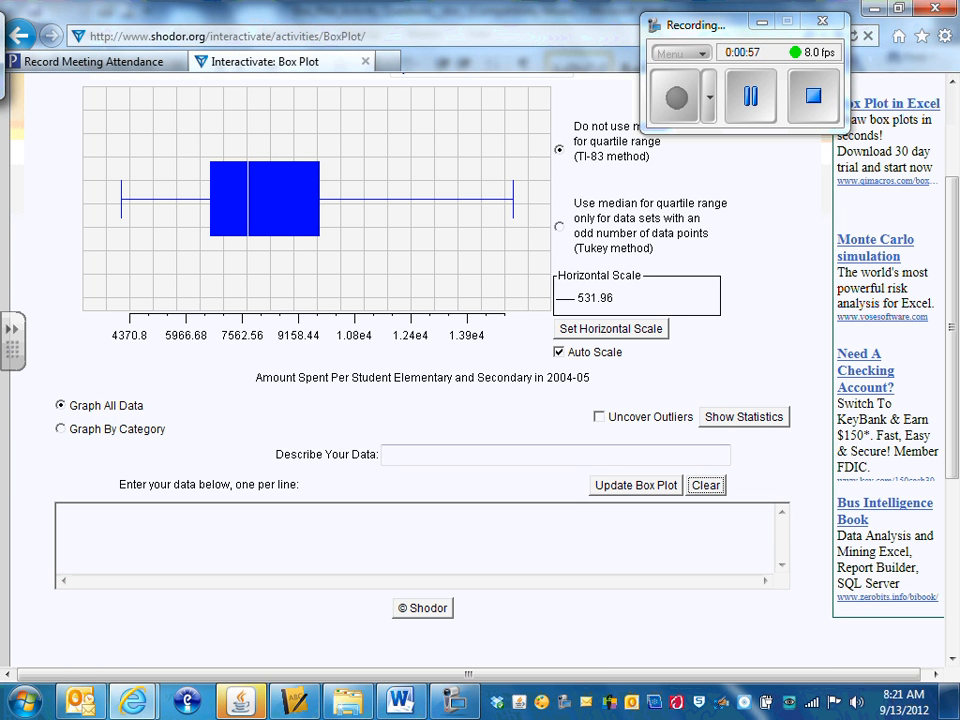
left_click(402, 454)
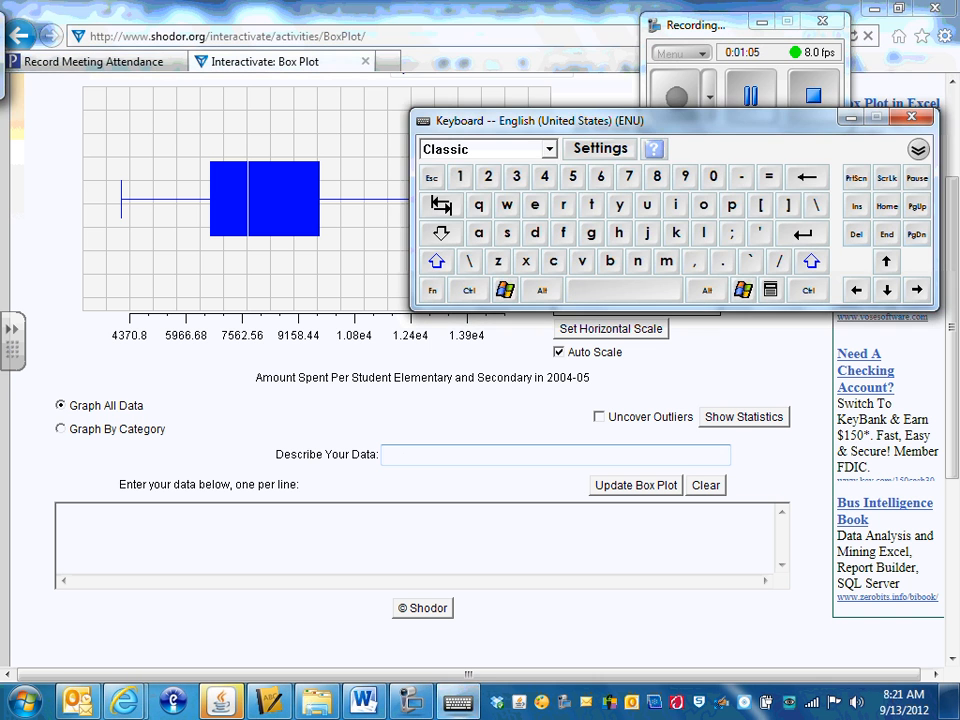
type("w")
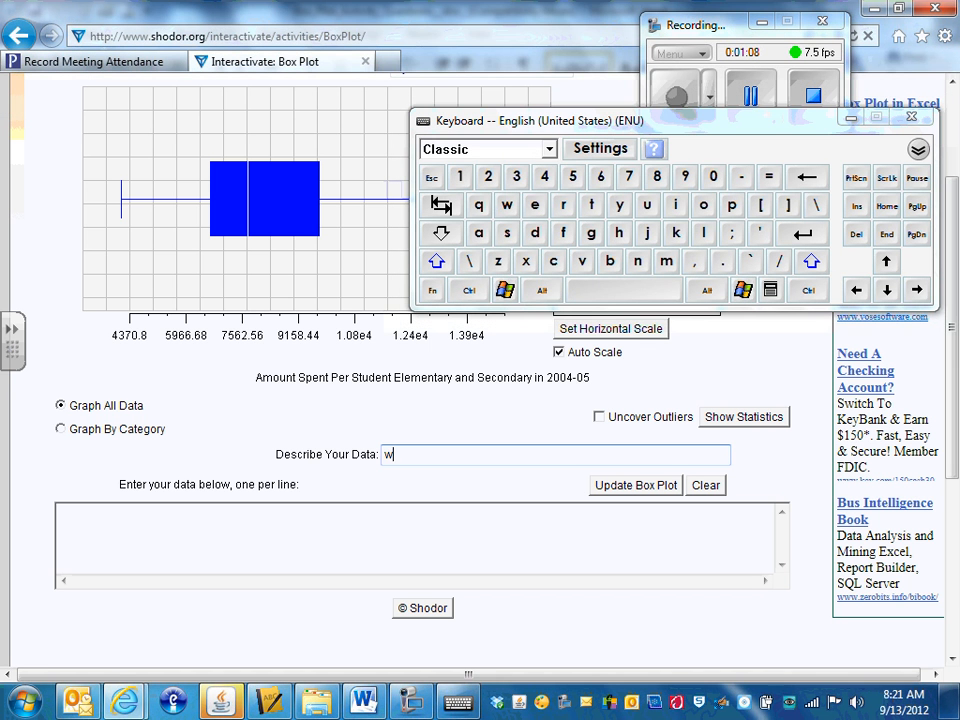
type("ing span")
Step: Enter the first two data lines, 60,m and 63.5,m, in the data area
left_click(96, 514)
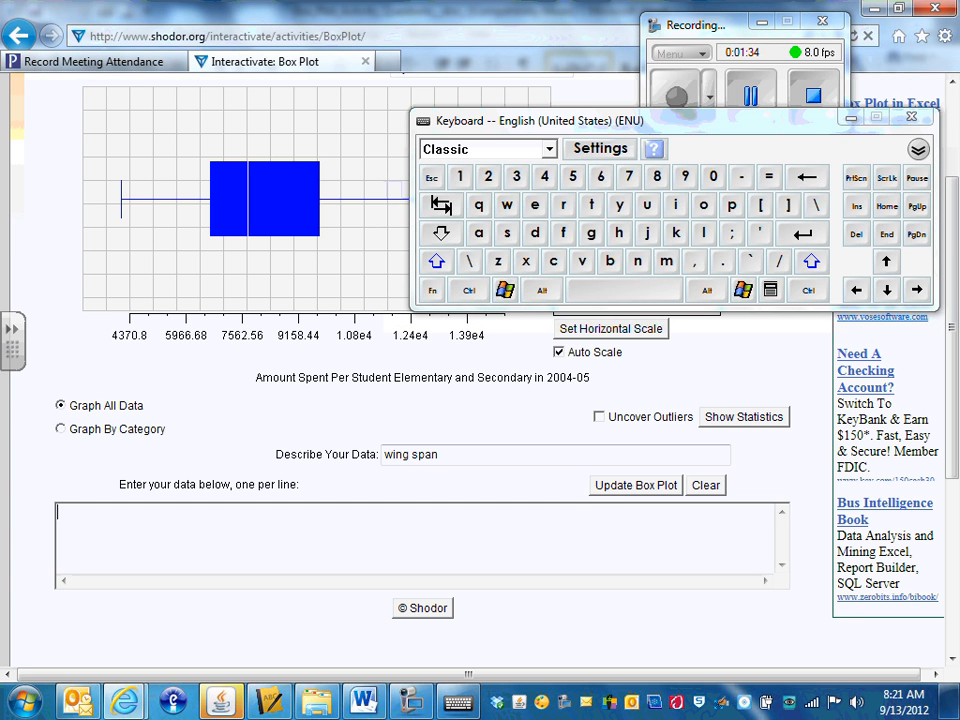
type("60,")
type("m")
key("Return")
key("Return")
type("63.5,m")
key("Return")
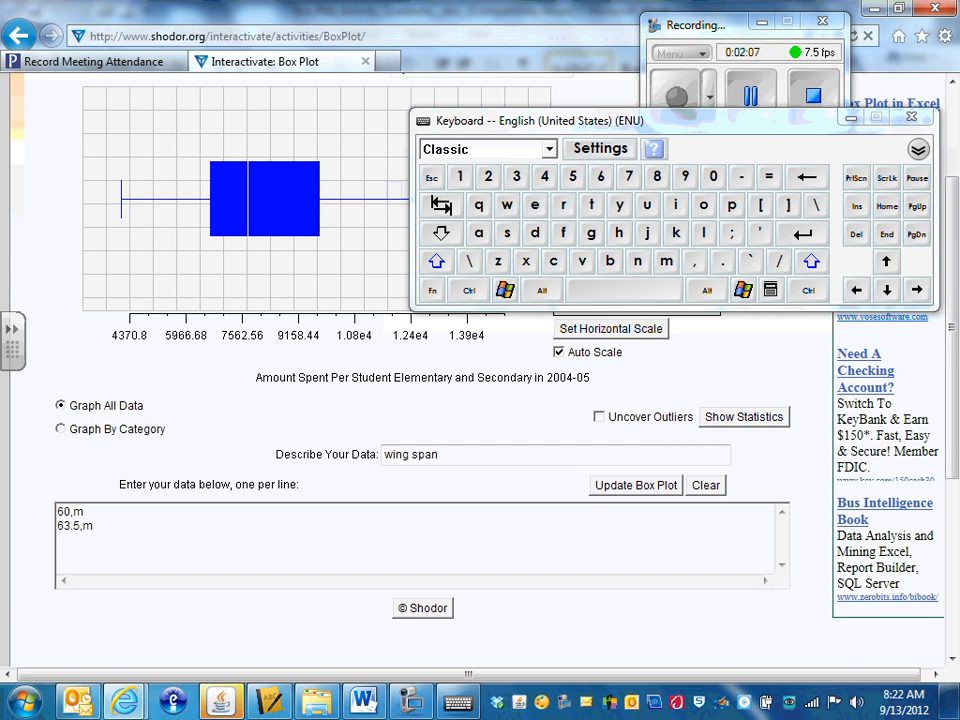
Step: Add the data lines 60.5,f and 67.5,m below the existing entries
type("60.5,f")
key("Return")
type("67.5,m")
key("Return")
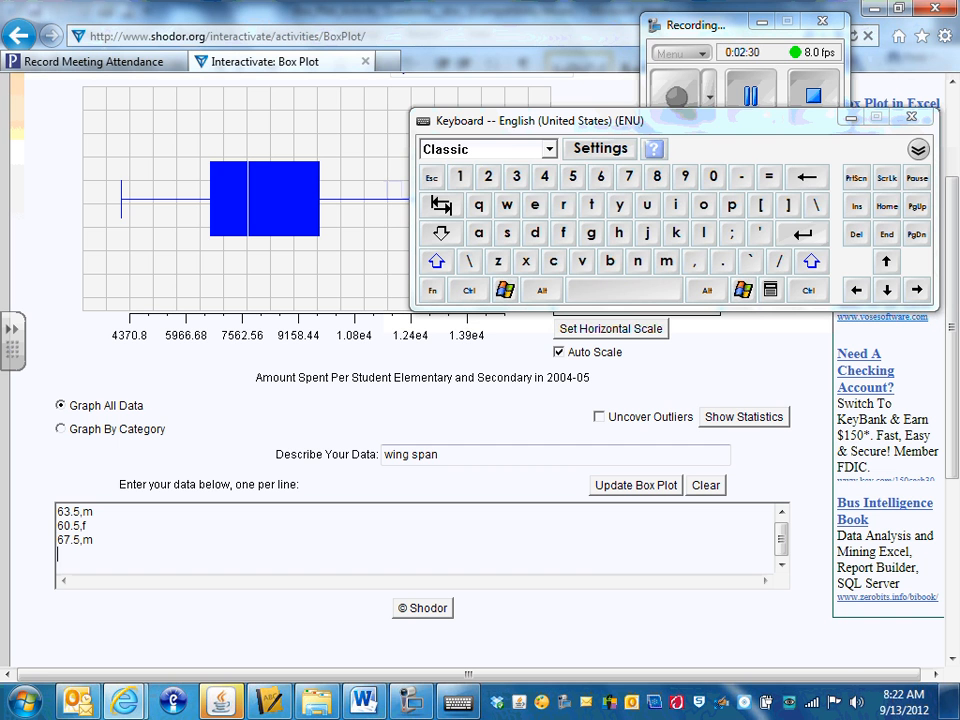
Step: Add the data lines 58,f and 65,m to the wing span list
type("58,f")
key("Return")
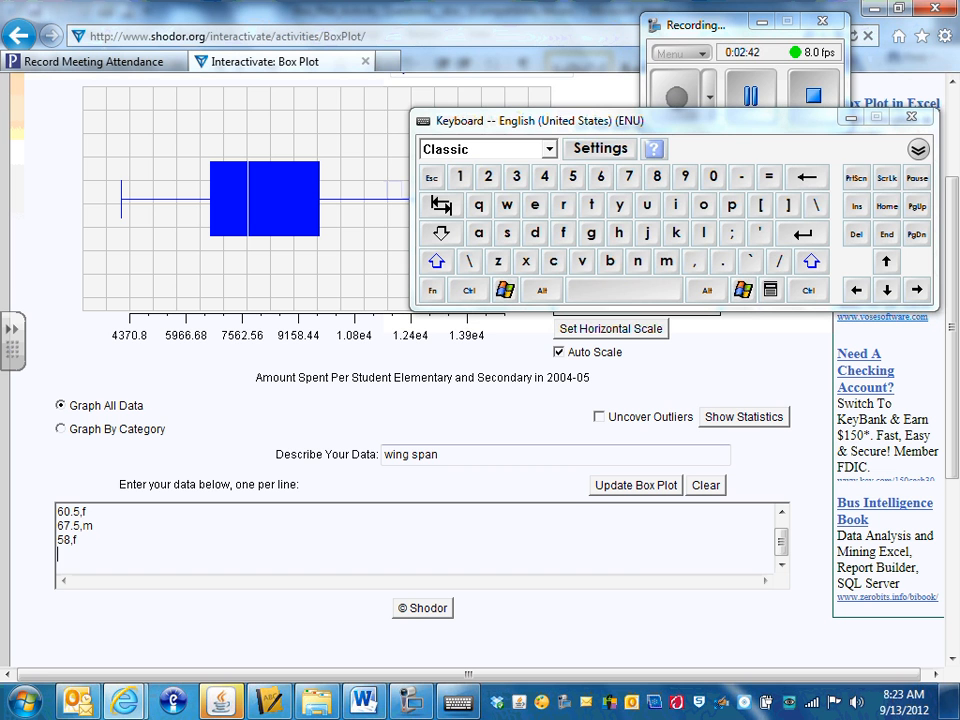
type("65")
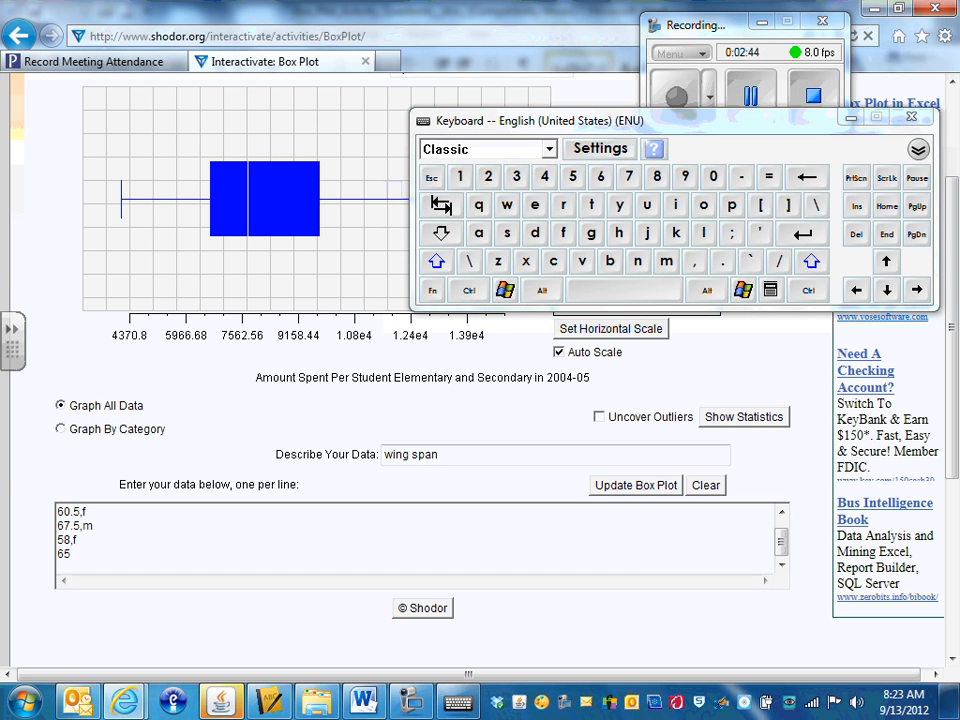
type(",m")
key("Return")
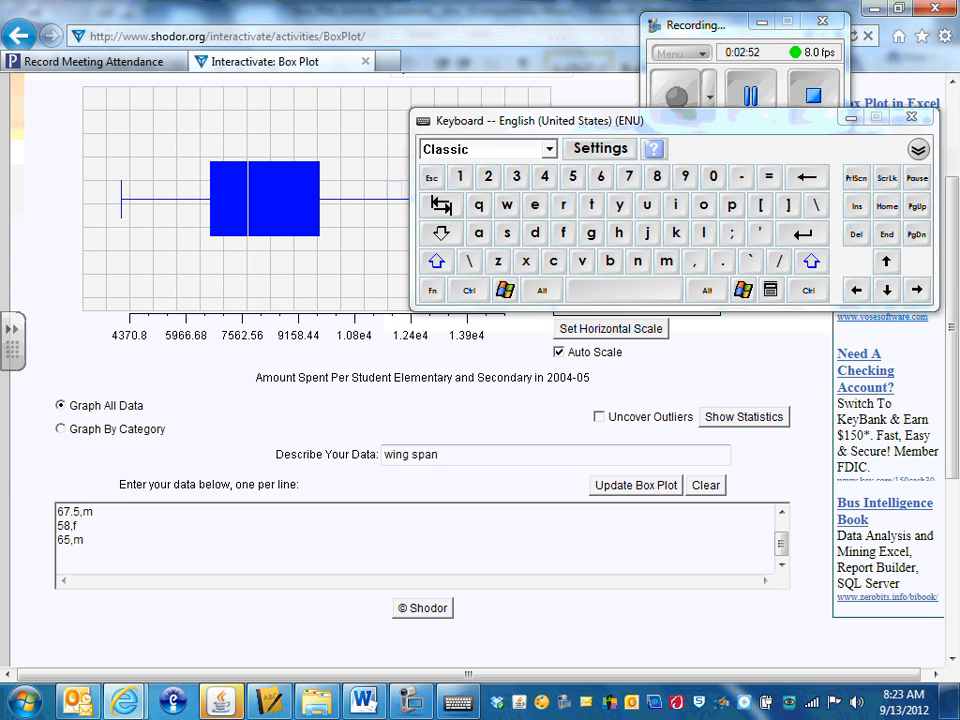
Step: Add the data lines 59,f and 65,m to the wing span list
type("59,f")
key("Return")
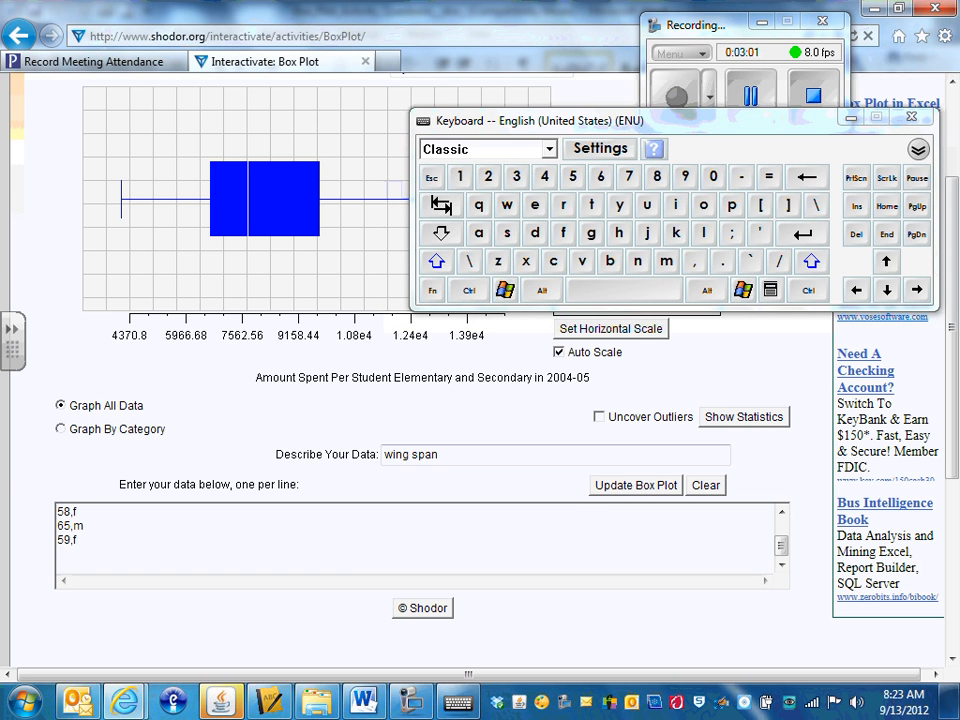
type("65,m")
key("Return")
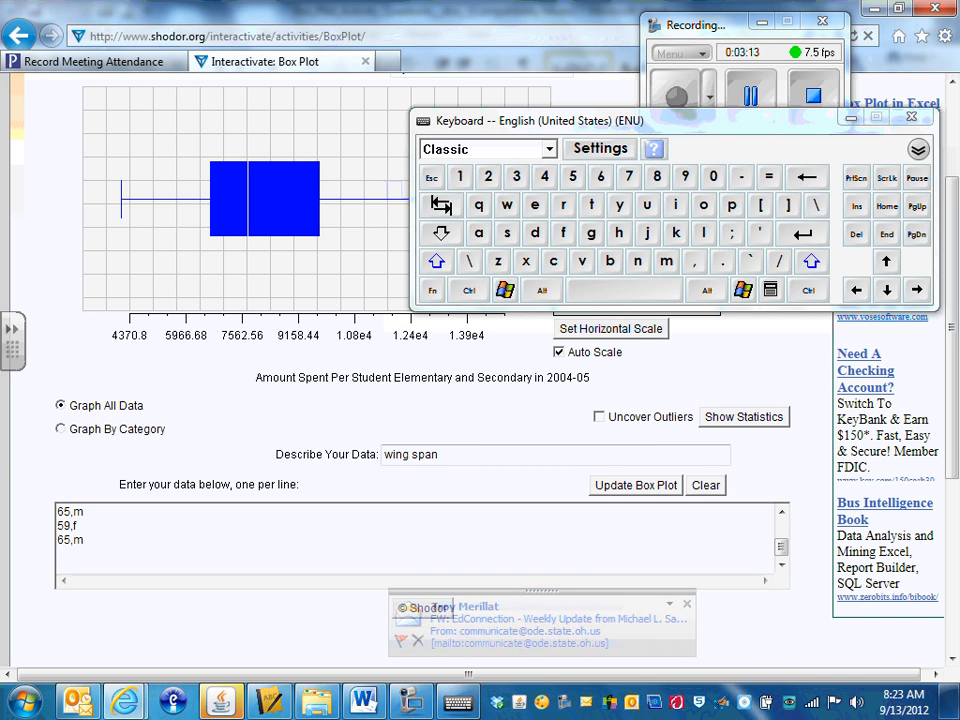
Step: Add the data line 69,f, keeping the value and category on the same line
type("69,")
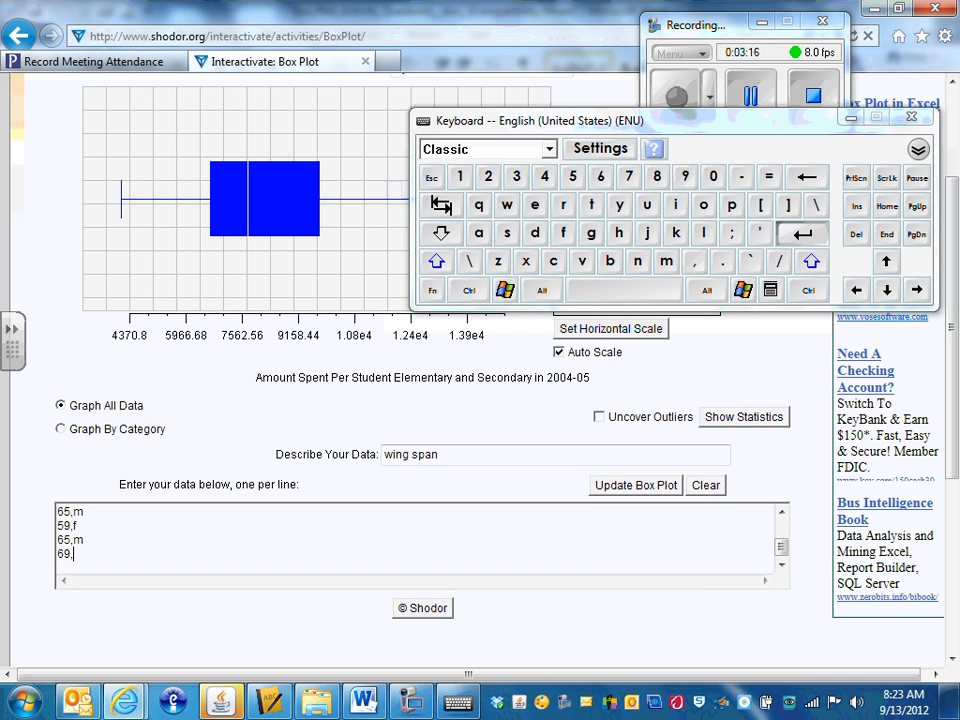
key("Return")
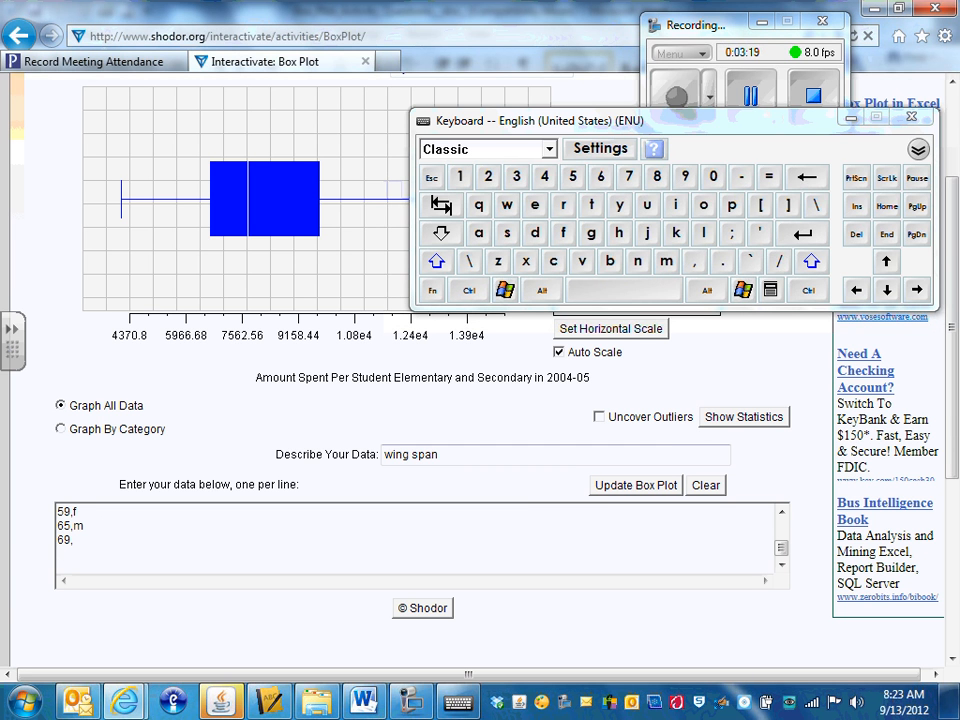
type("f")
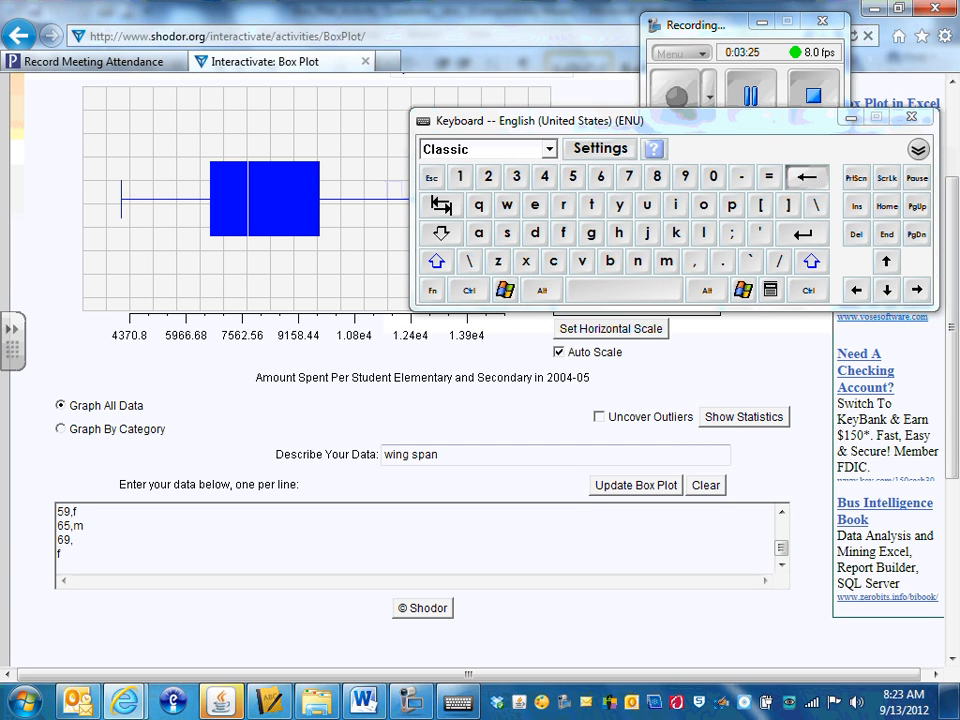
key("BackSpace")
key("BackSpace")
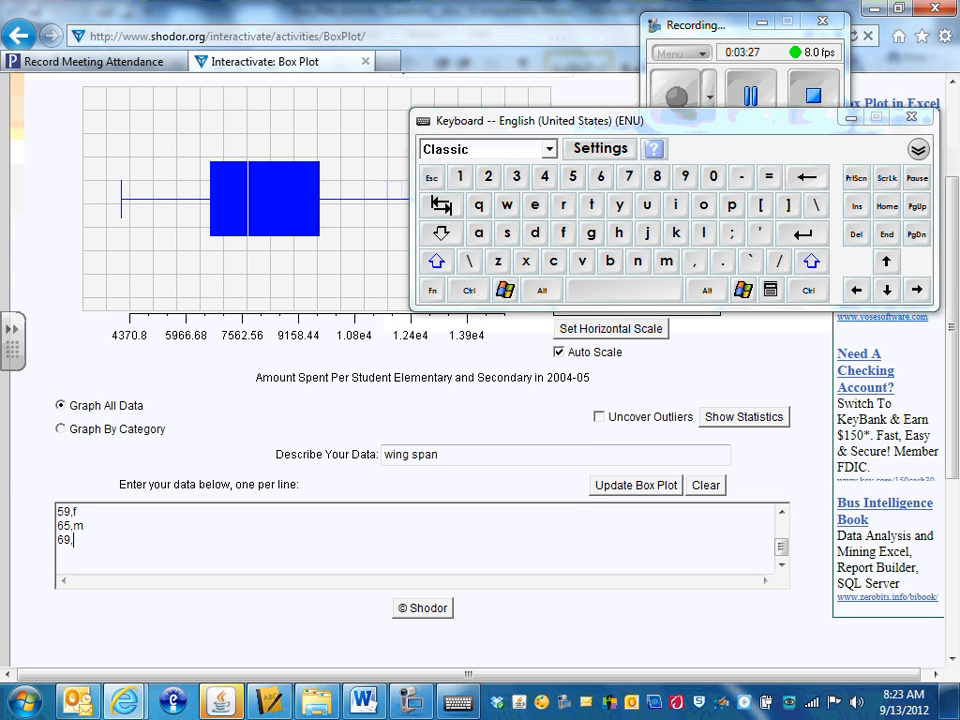
type("f")
key("Return")
Step: Add the data lines 69,m, 69,f and 65,f to the wing span list
type("69,m")
key("Return")
type("69")
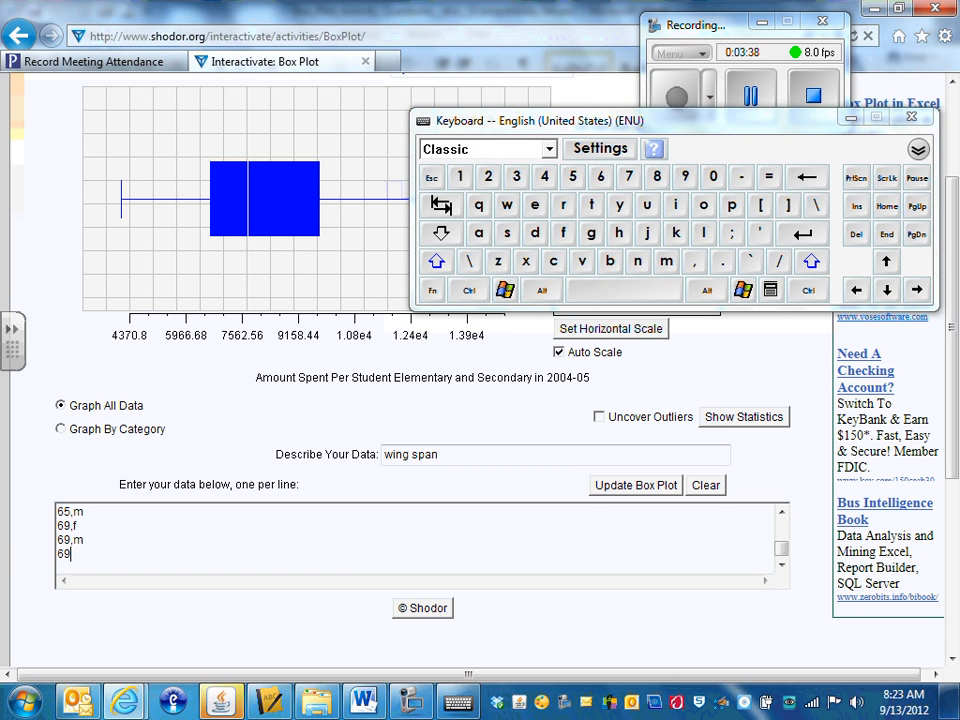
type(",f")
key("Return")
type("65,")
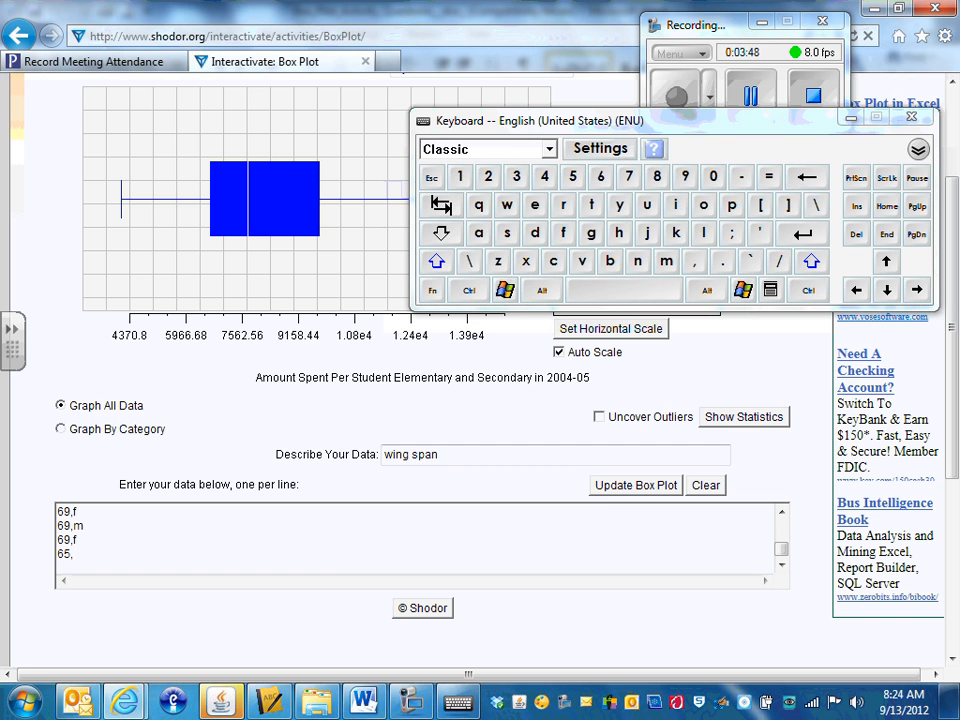
type("f")
key("Return")
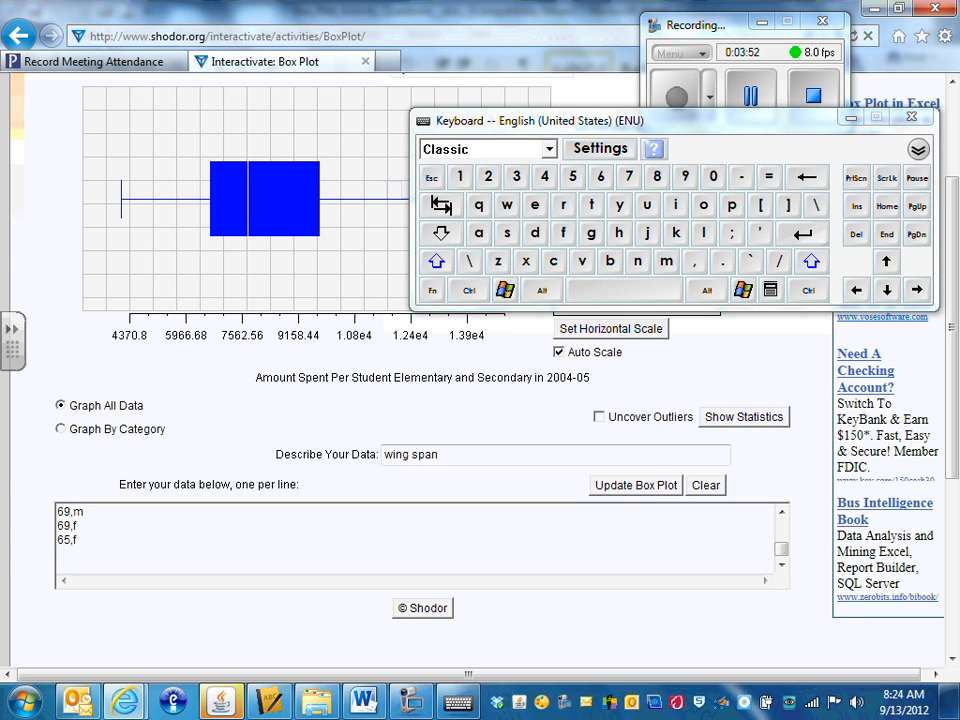
Step: Add the last data lines 69,m, 65,f and 63,f and close the on-screen keyboard
type("69,m")
key("Return")
type("65,")
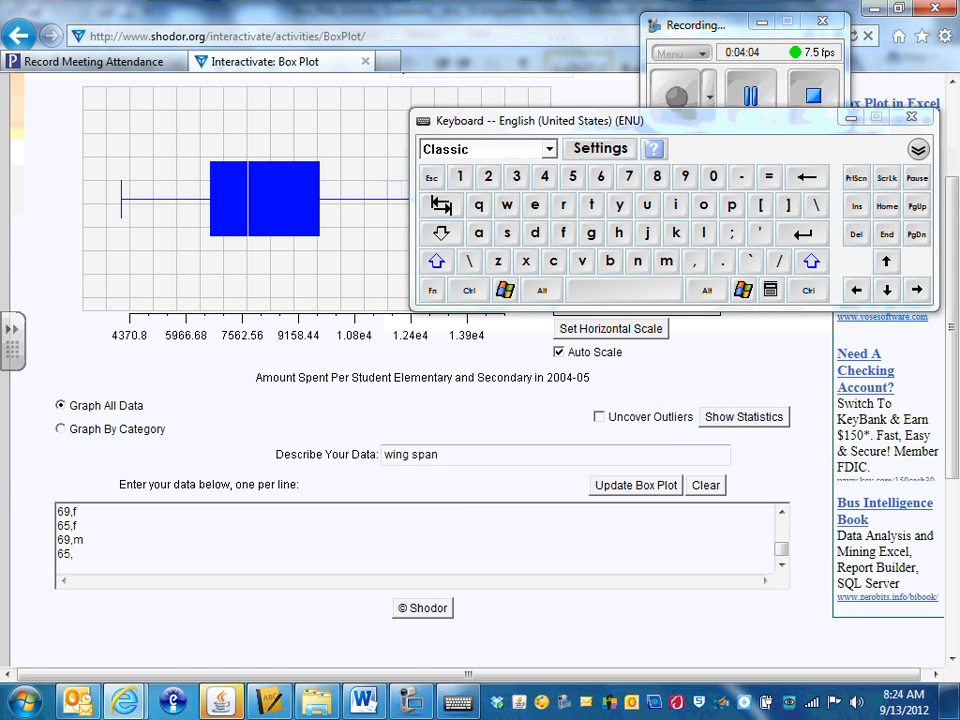
type("f")
key("Return")
type("63,f")
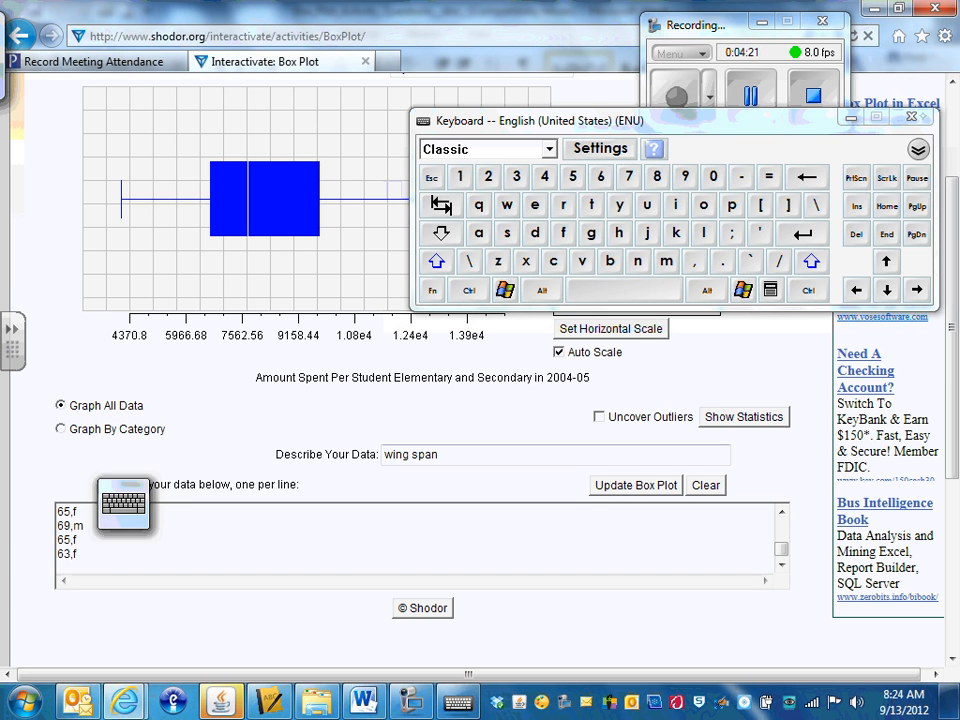
left_click(911, 116)
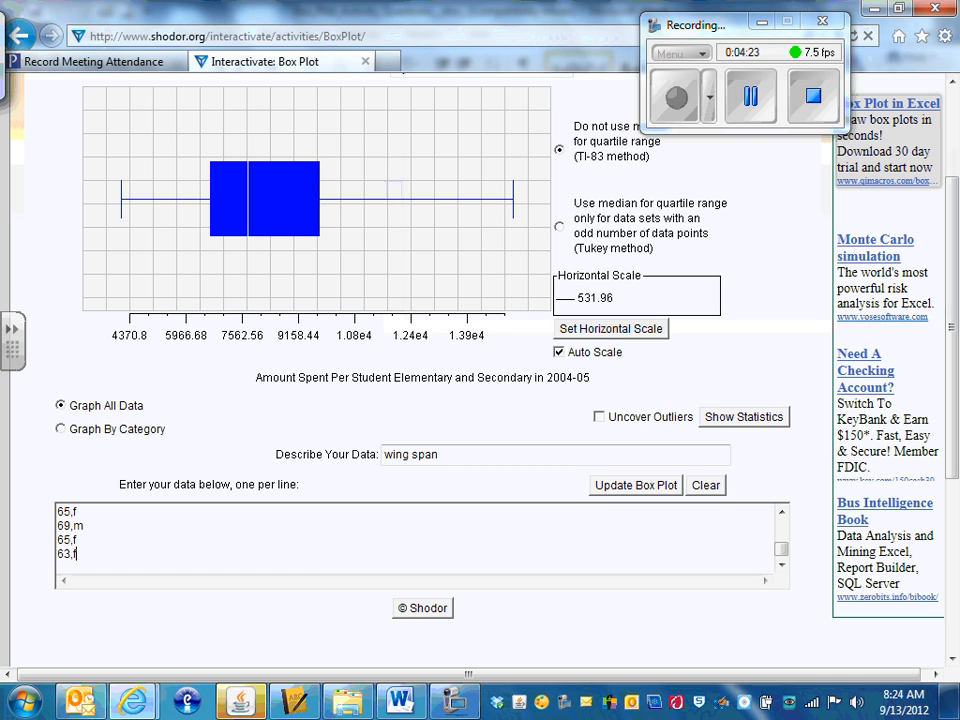
Step: Update the box plot with the entered wing span data and review the statistics for all data
left_click(640, 484)
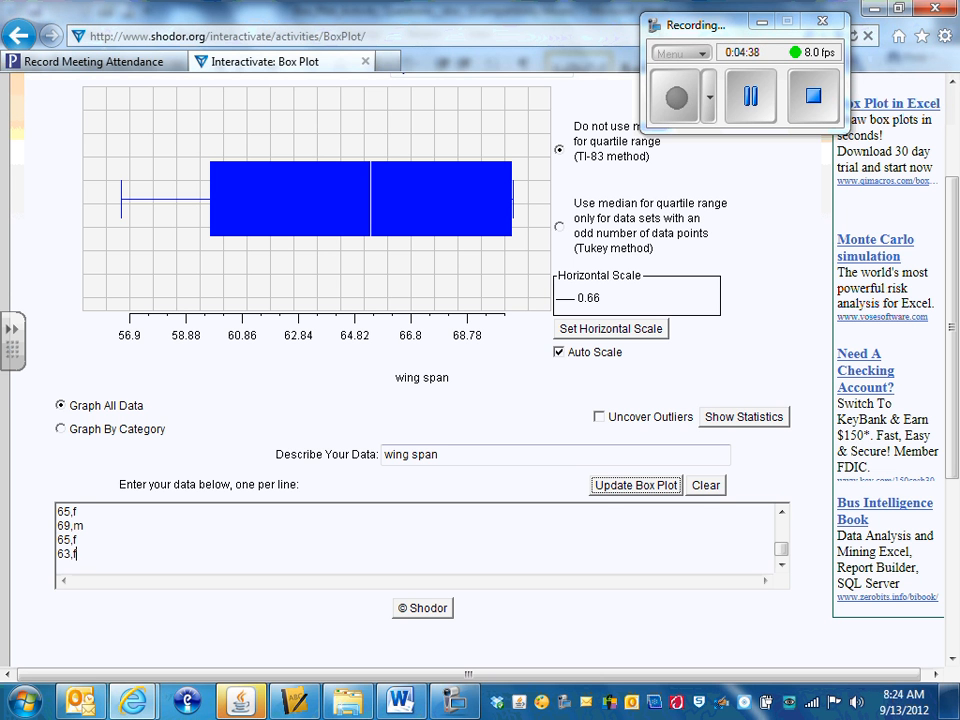
scroll(957, 348, "up", 1)
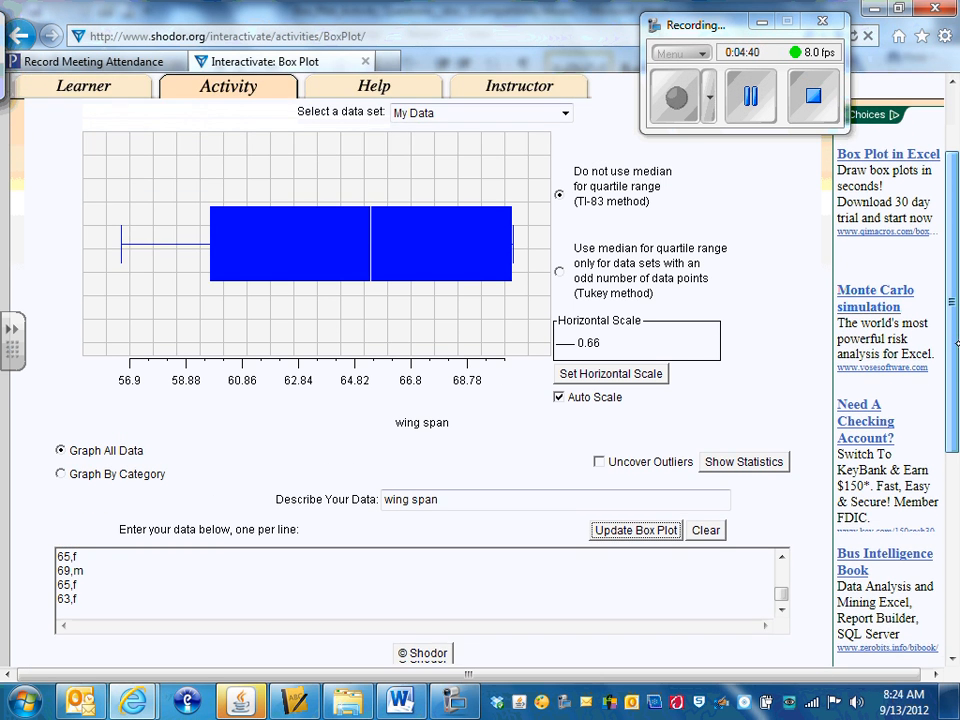
left_click_drag(957, 349, 957, 347)
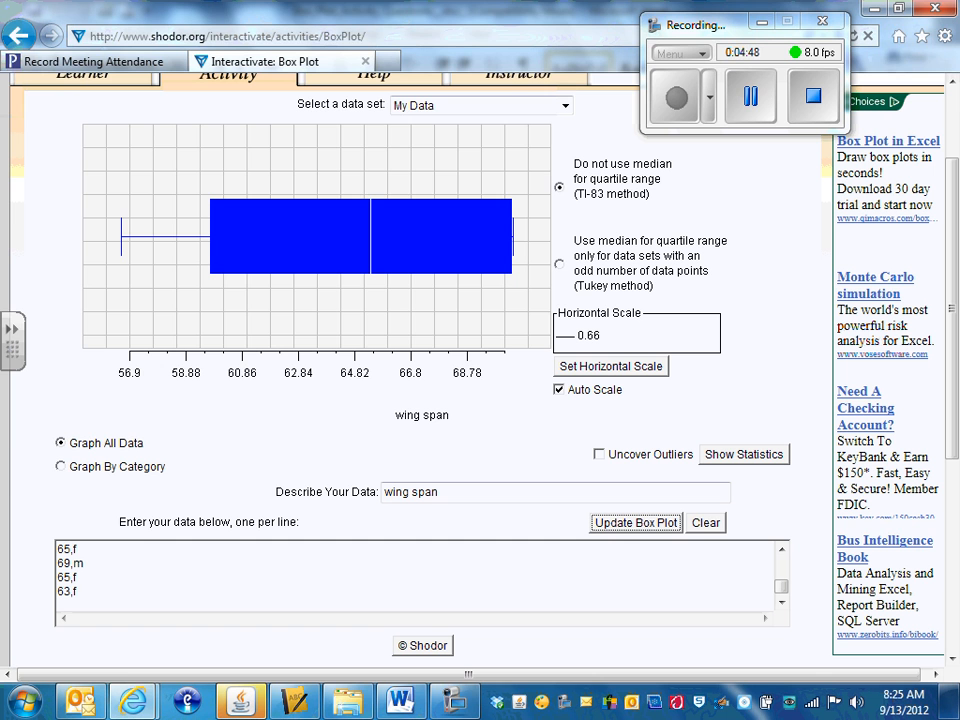
left_click(740, 453)
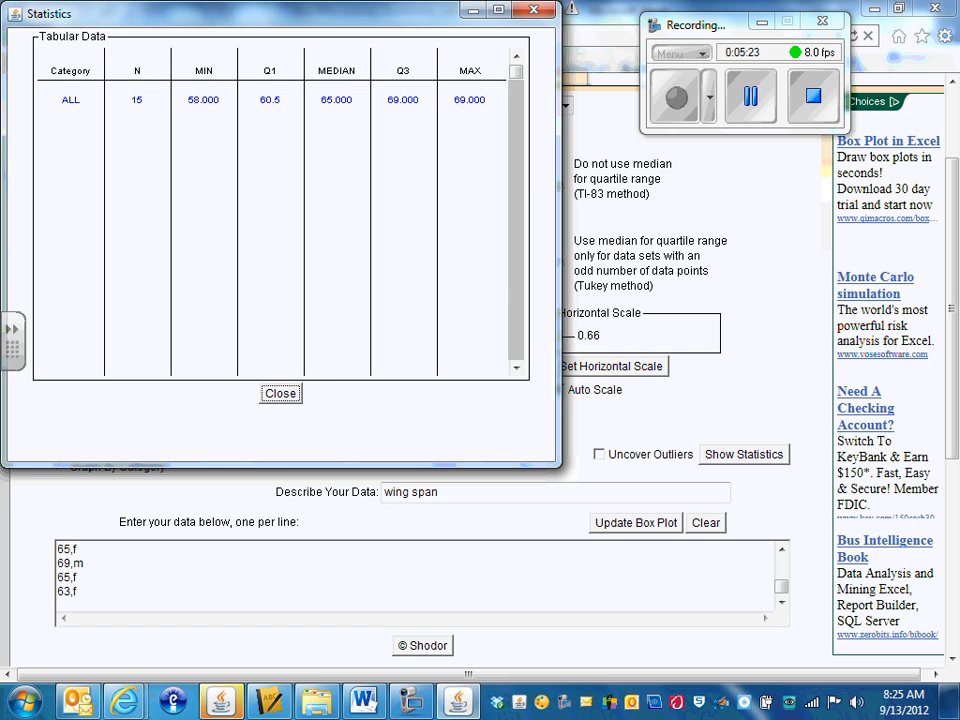
left_click(278, 393)
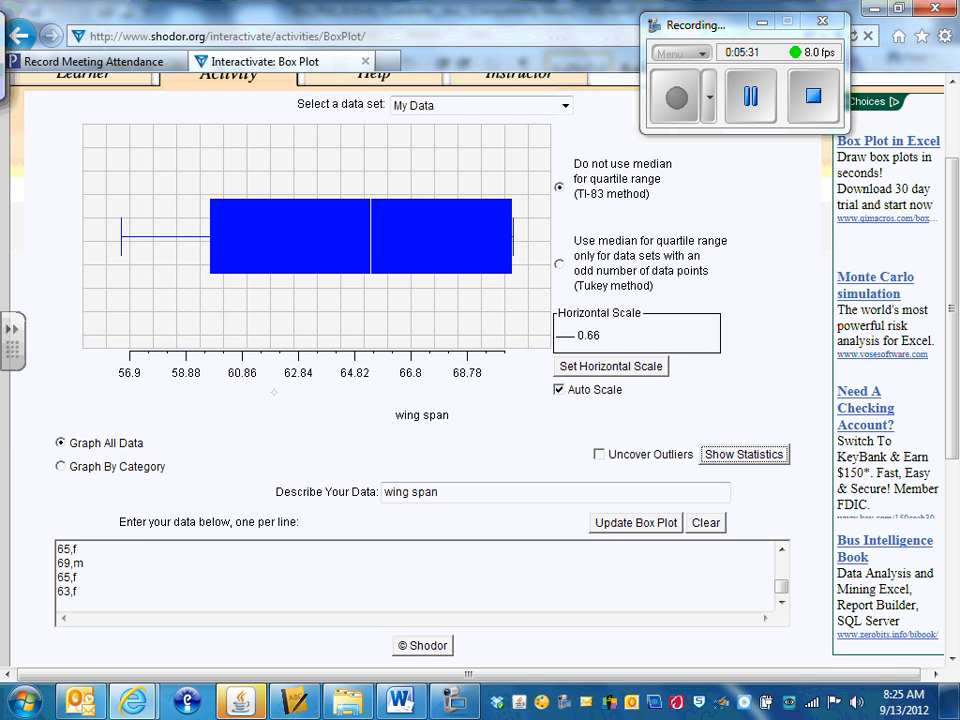
Step: Turn on Uncover Outliers for the wing span box plot
left_click(643, 453)
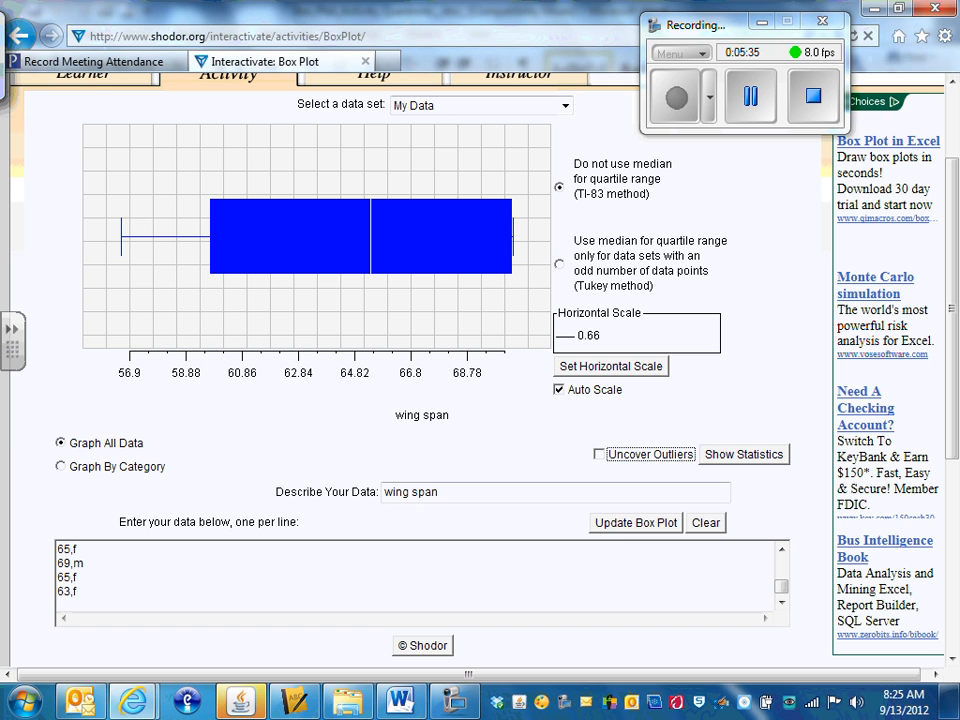
left_click(657, 453)
left_click(652, 455)
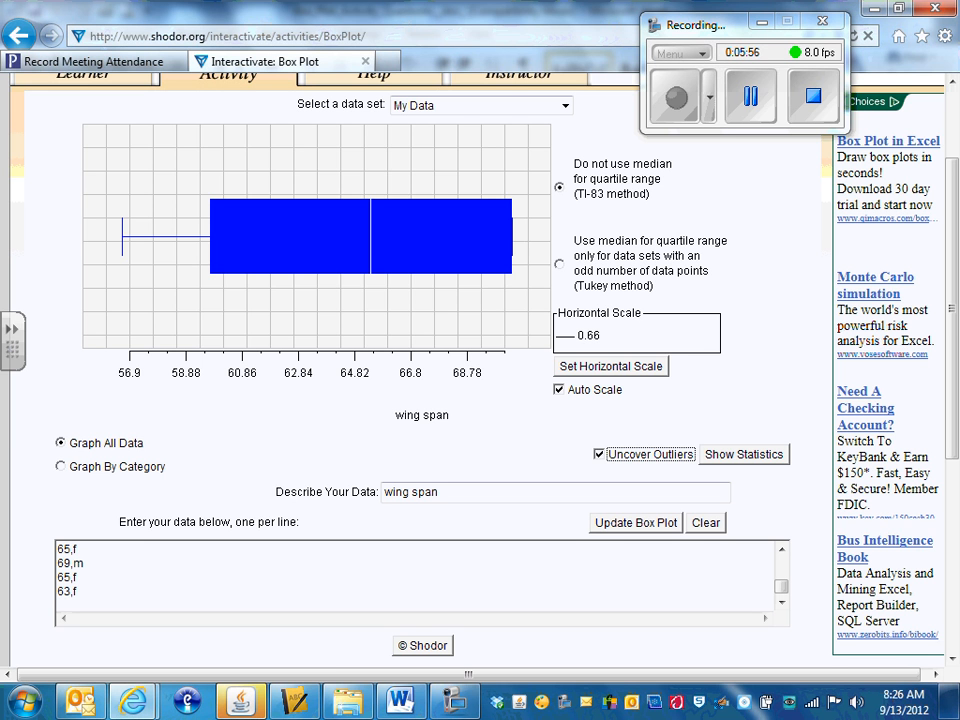
Step: Graph the wing span data by category and show the statistics for each category
left_click(69, 463)
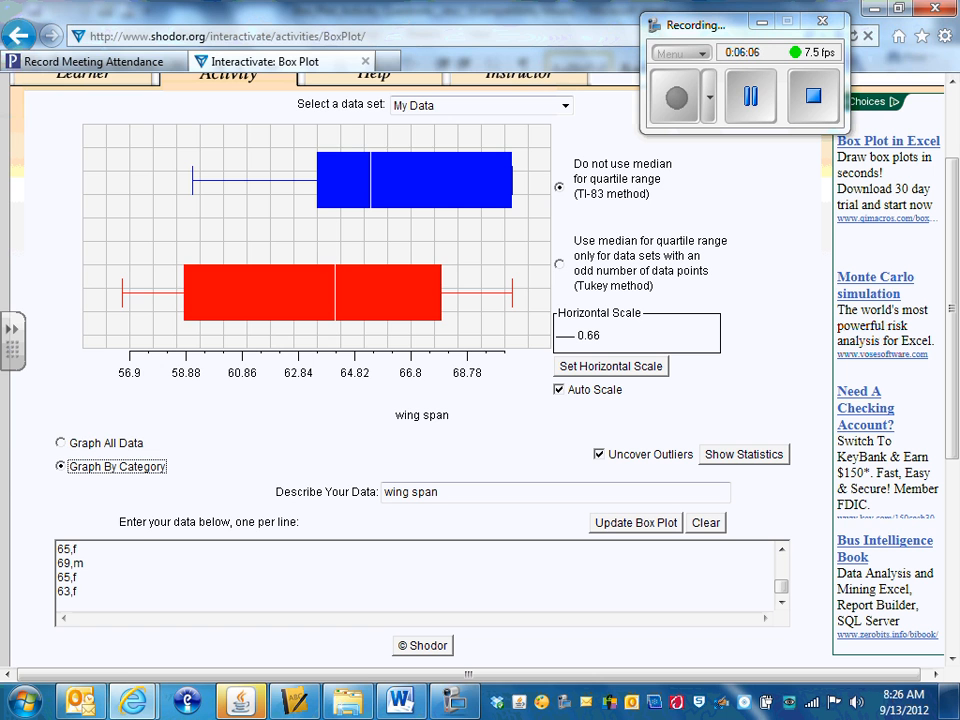
left_click(722, 452)
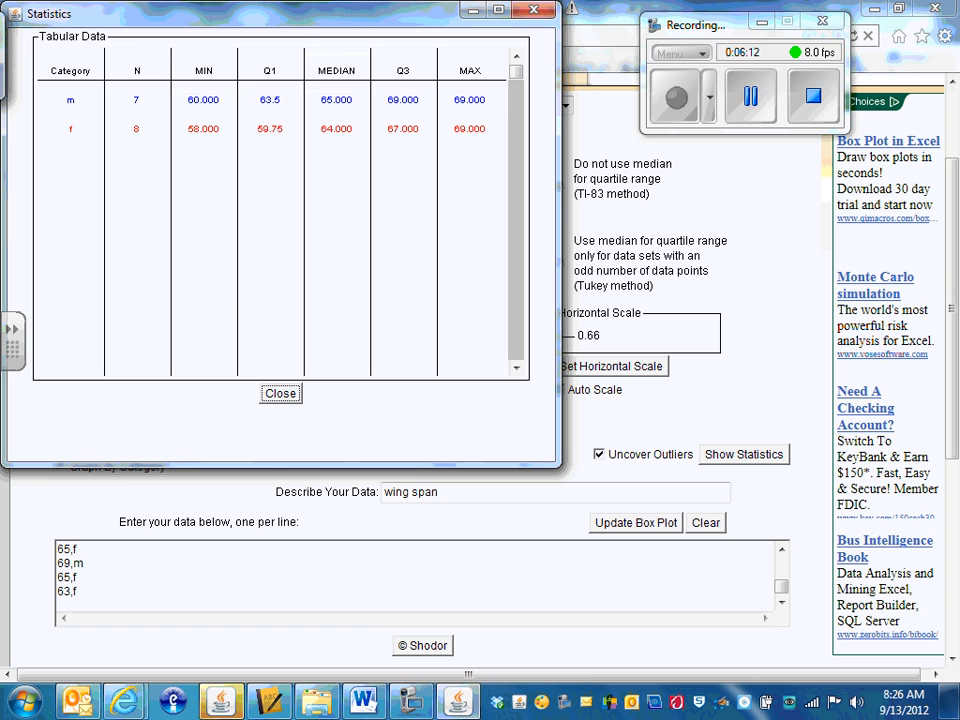
Step: Close the statistics and set the box plot's horizontal scale to an X min of 55 and an X max of 71
left_click(281, 393)
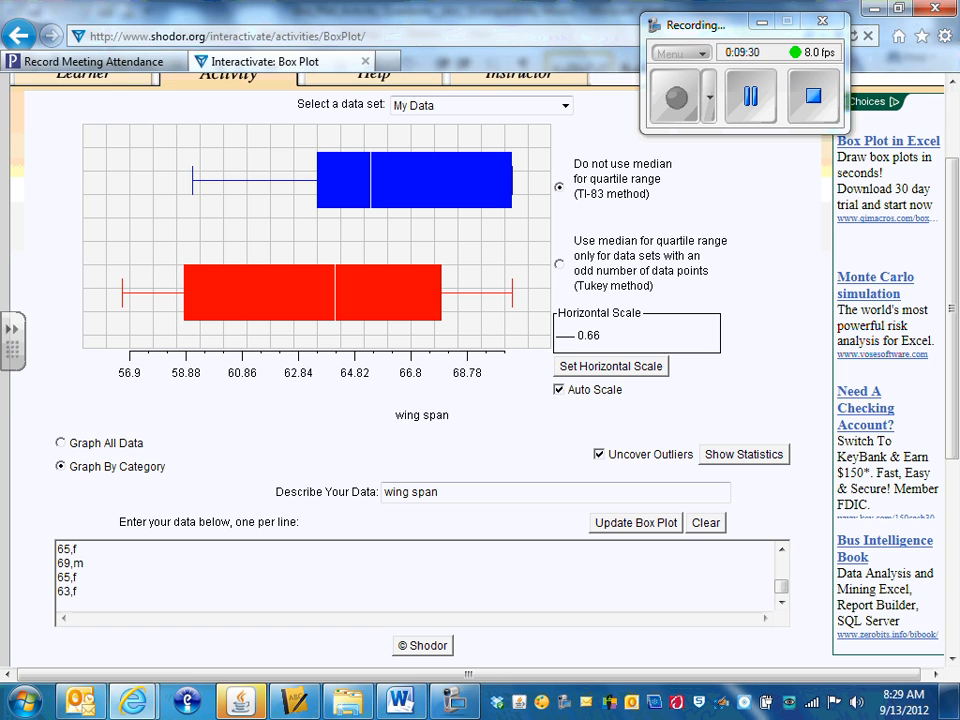
left_click(600, 366)
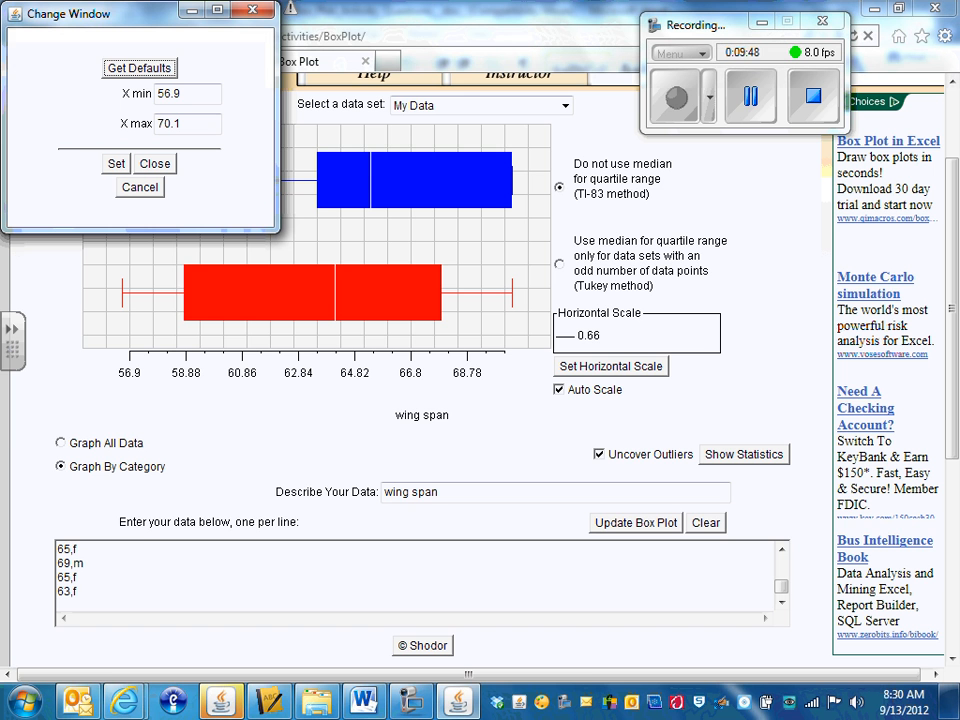
double_click(187, 94)
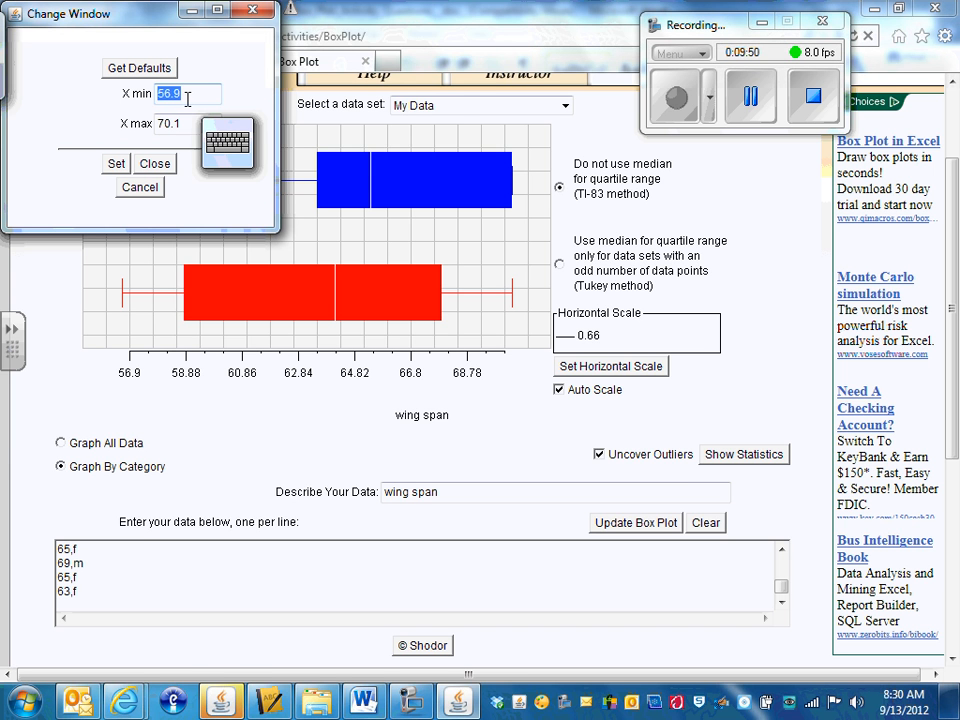
left_click(236, 150)
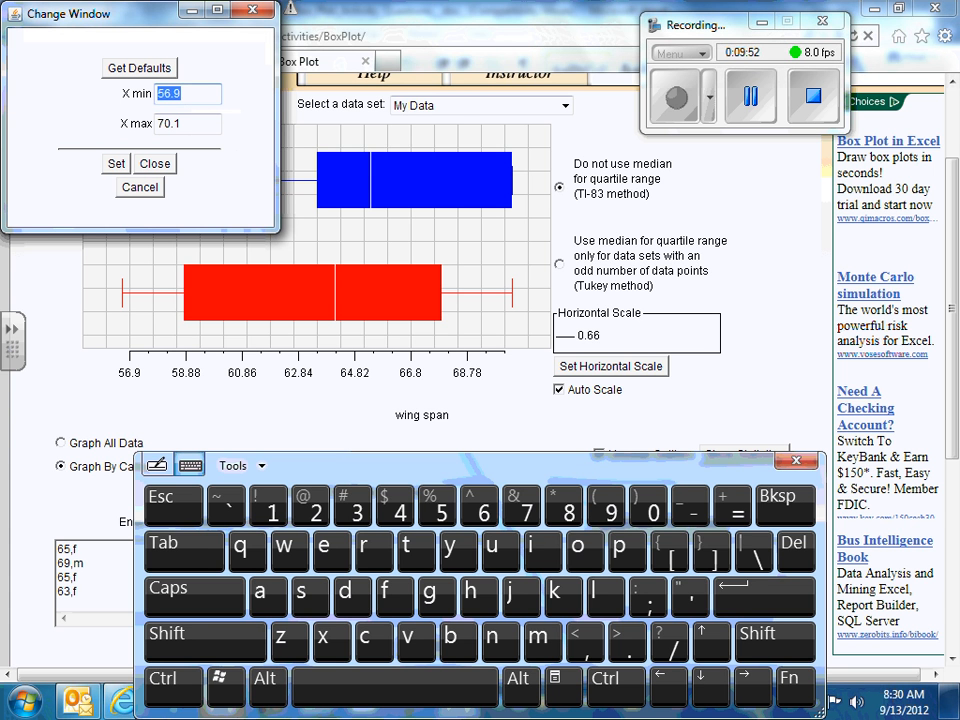
left_click(441, 505)
left_click(441, 505)
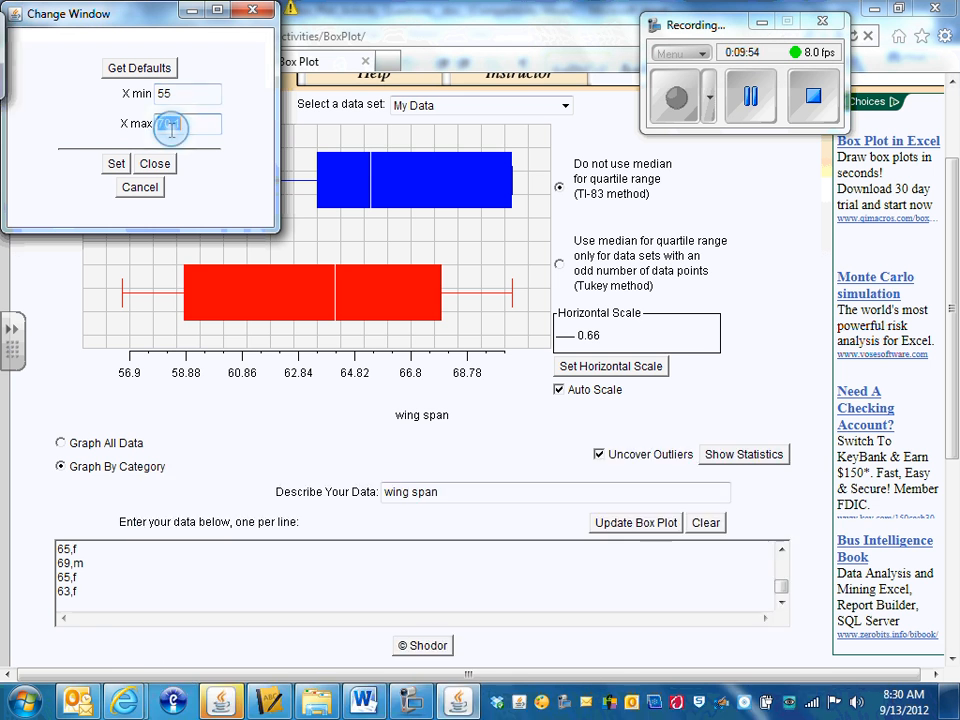
double_click(182, 124)
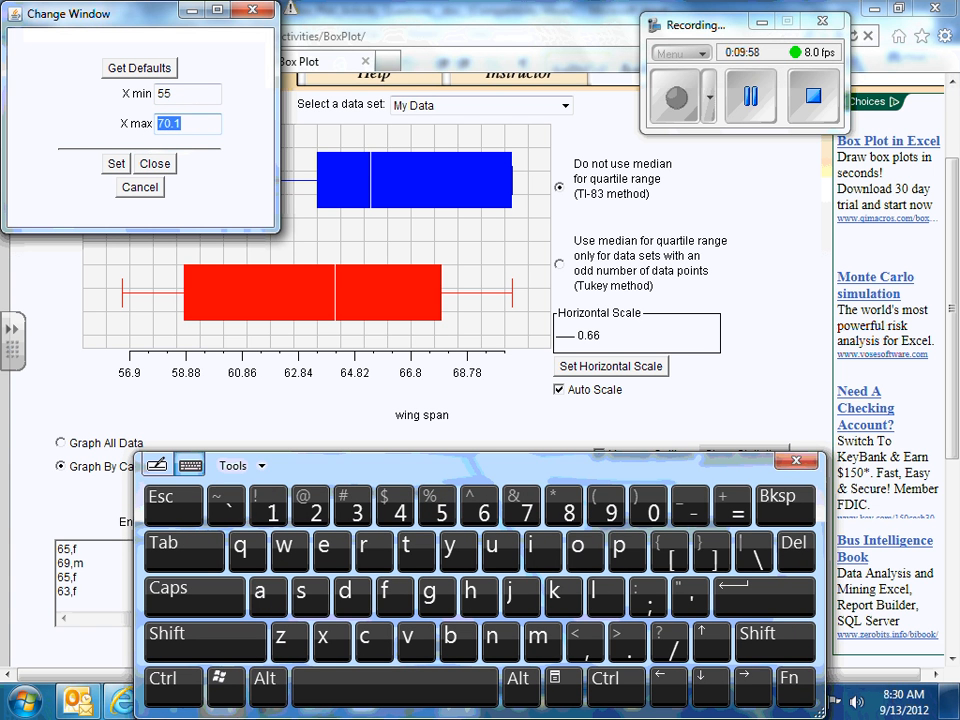
left_click(527, 505)
left_click(268, 507)
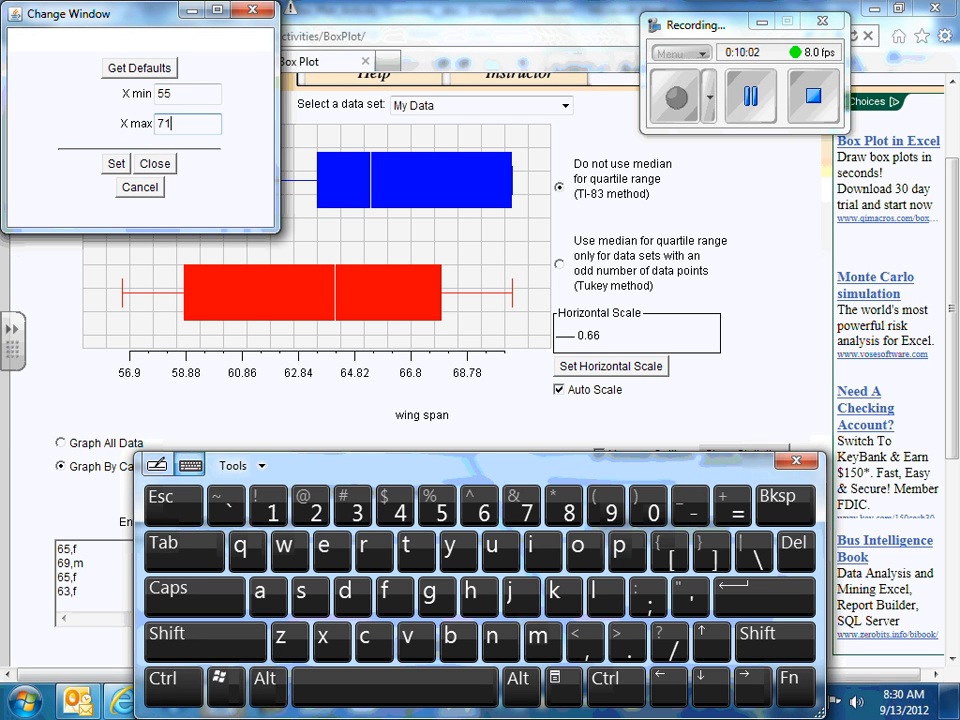
left_click(116, 163)
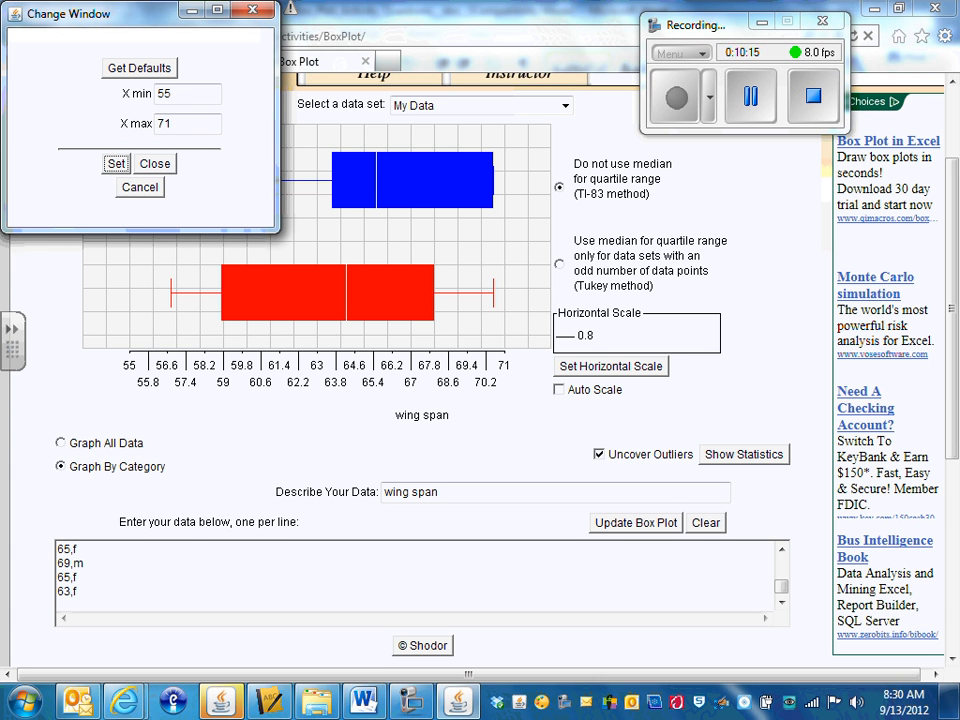
left_click(152, 163)
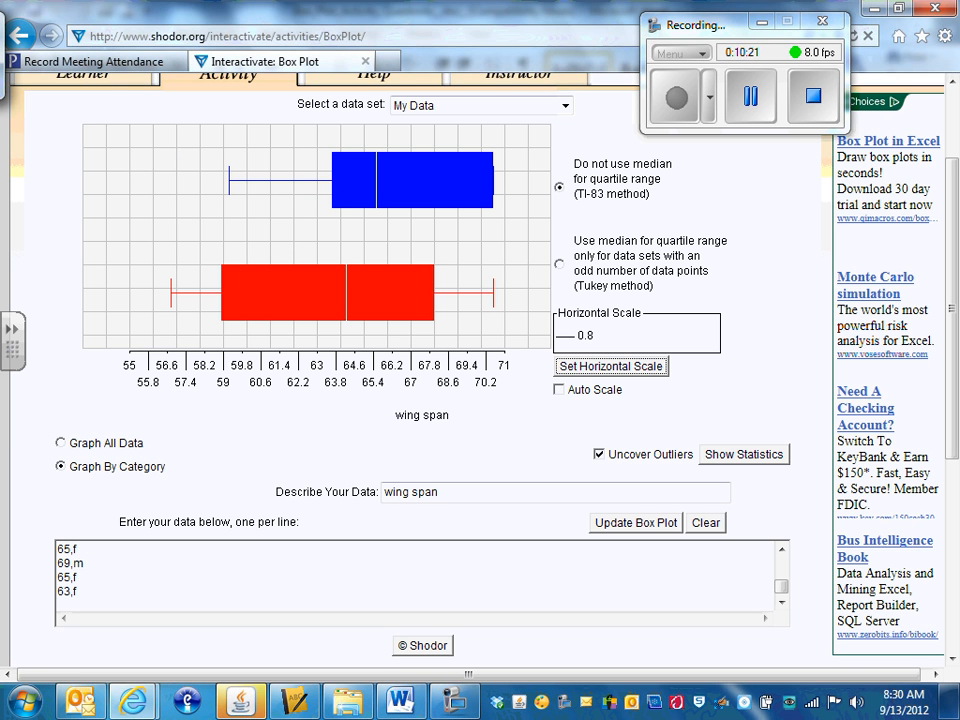
Step: Compare the box plot of all wing span data with the plot by category, ending on the category view
left_click(65, 439)
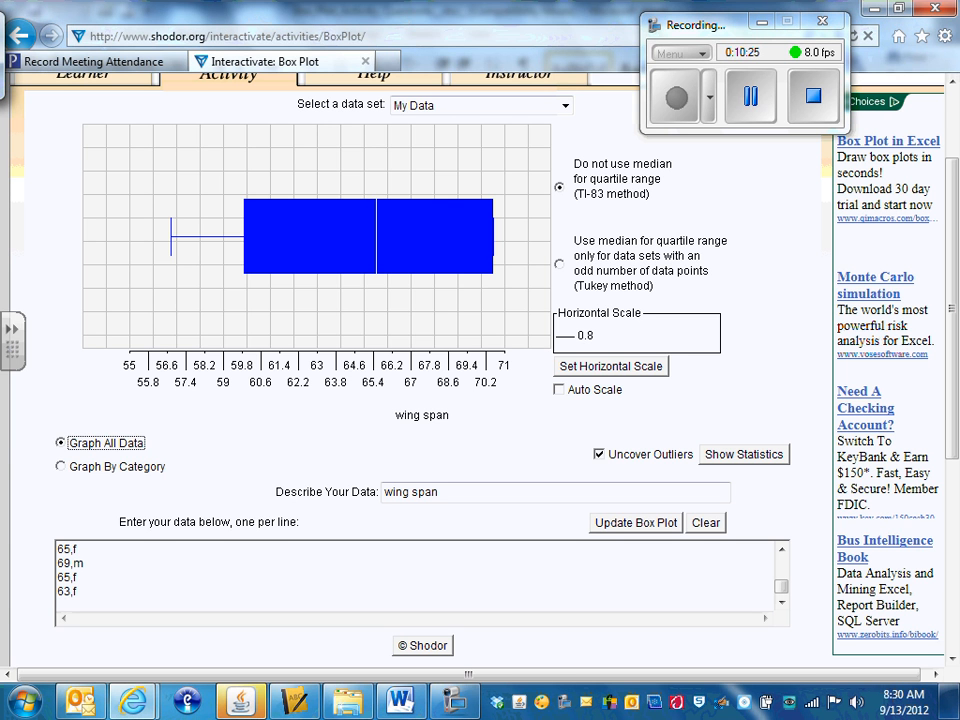
left_click(61, 466)
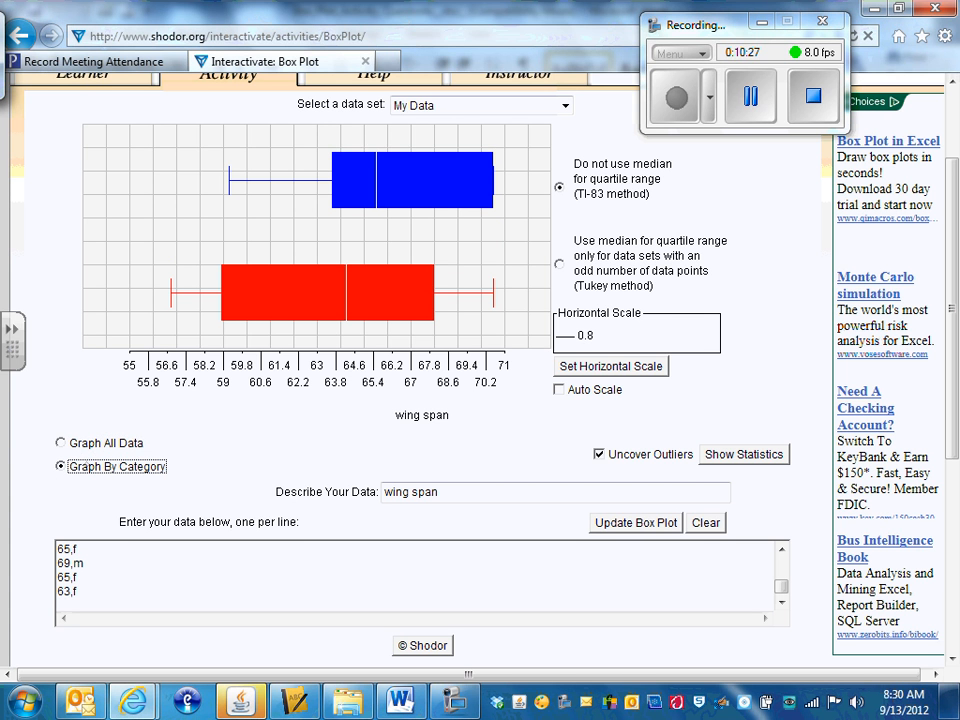